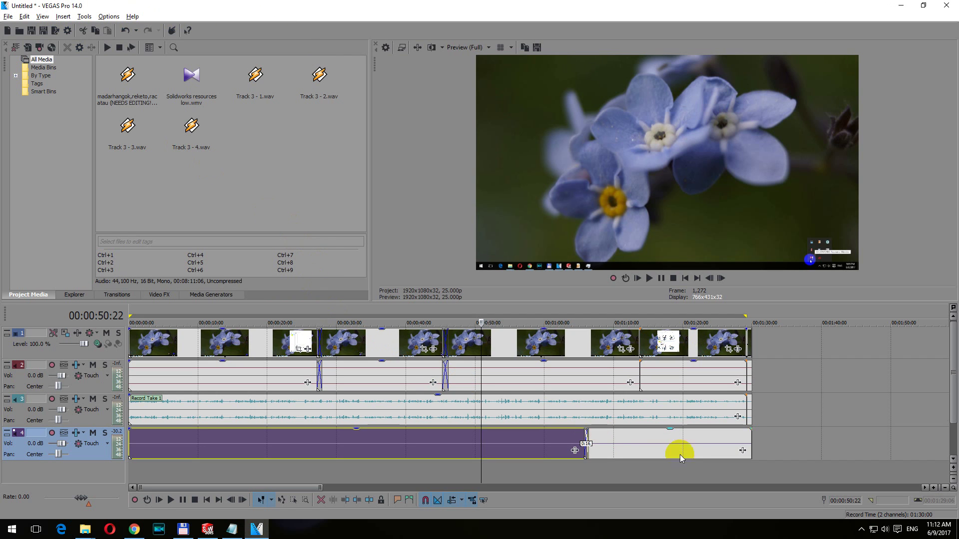
Step: Deselect the event on track 4 and solo the fourth audio track
left_click(771, 455)
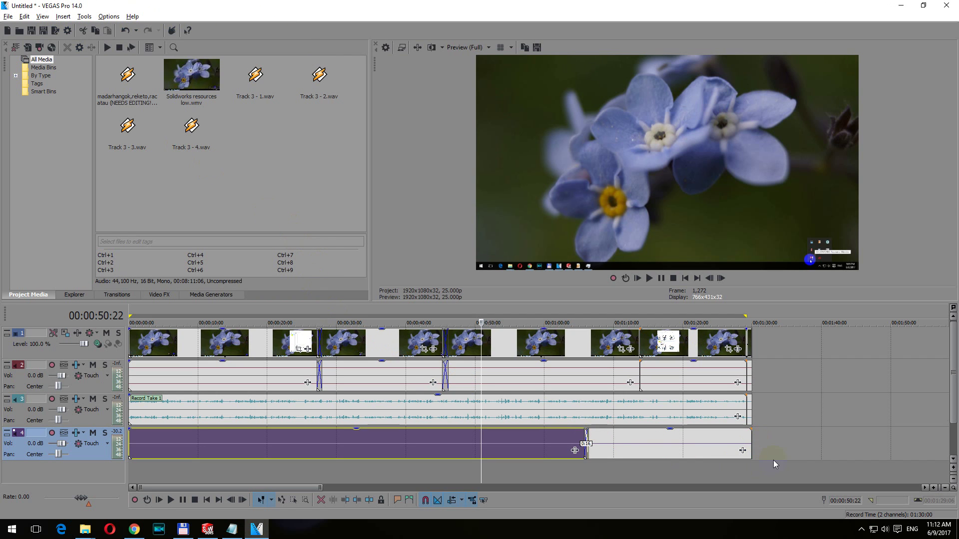
left_click(106, 435)
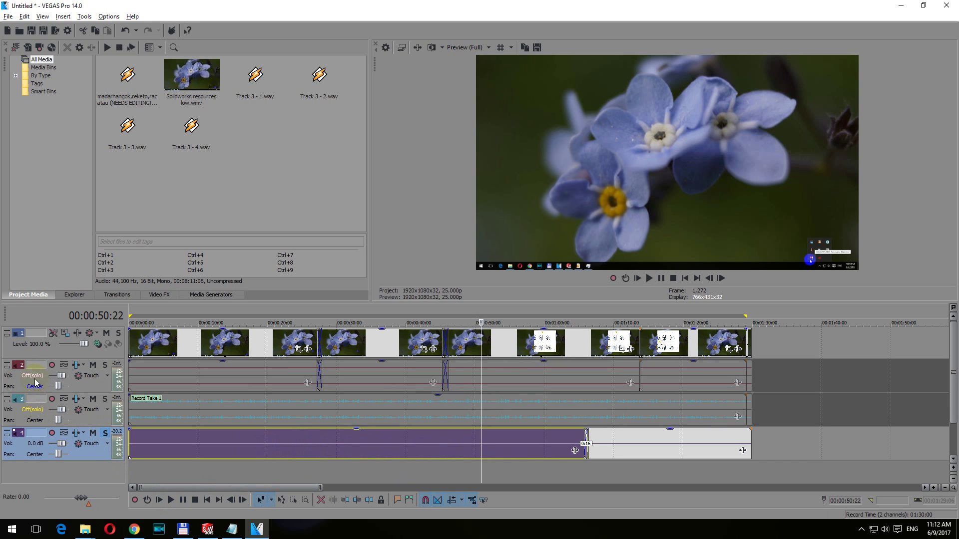
Step: Play and stop the soloed track 4, then bring up track 4's context menu
left_click(154, 514)
left_click(174, 499)
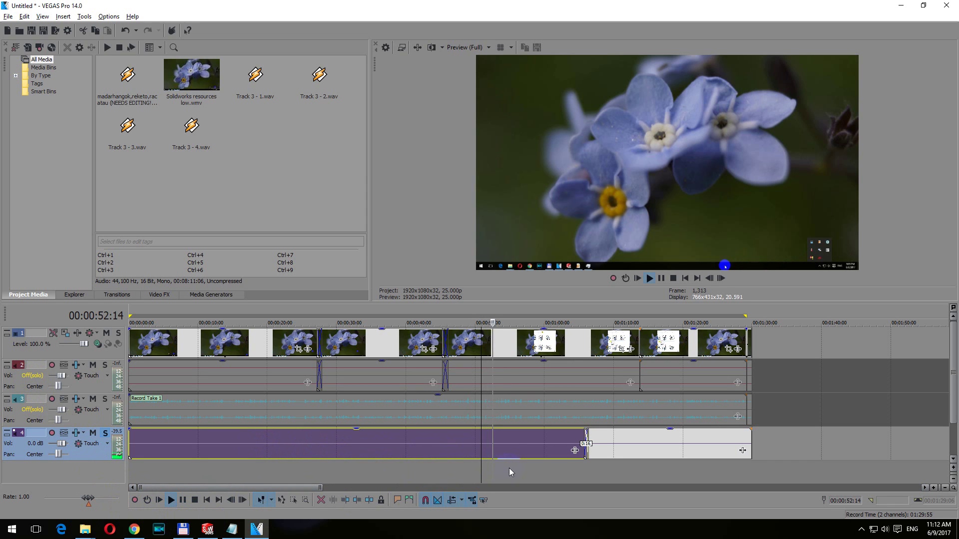
left_click(195, 502)
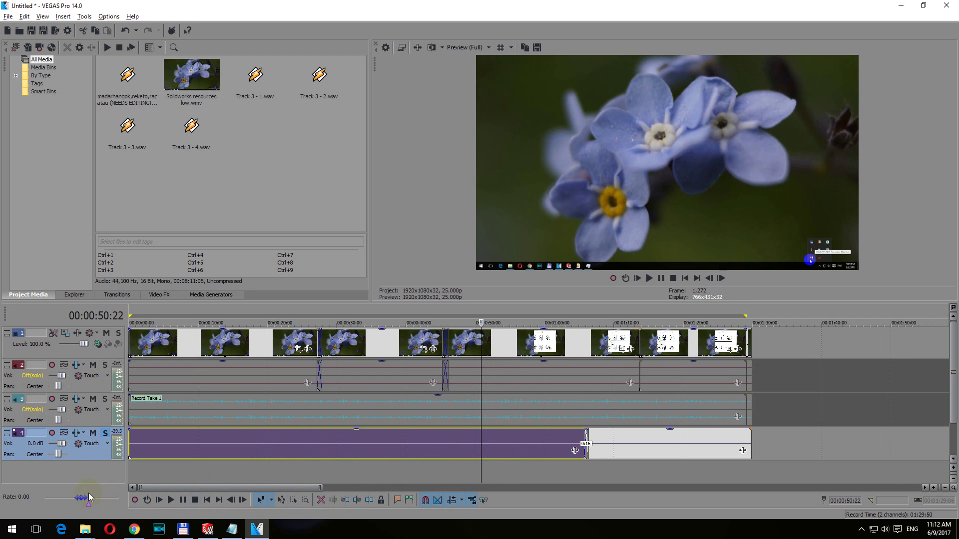
right_click(93, 454)
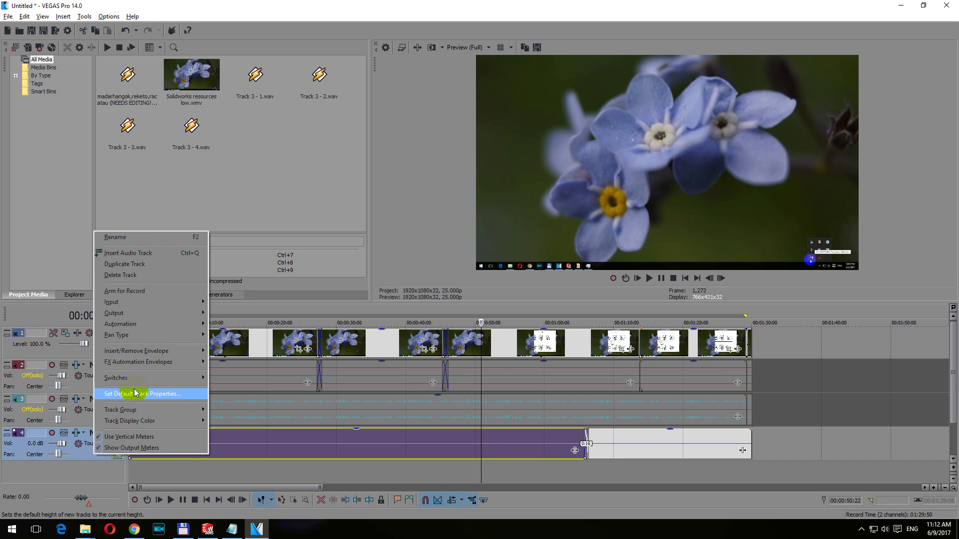
Step: Insert a Pan envelope on track 4 via Insert/Remove Envelope, then deselect the event
mouse_move(147, 352)
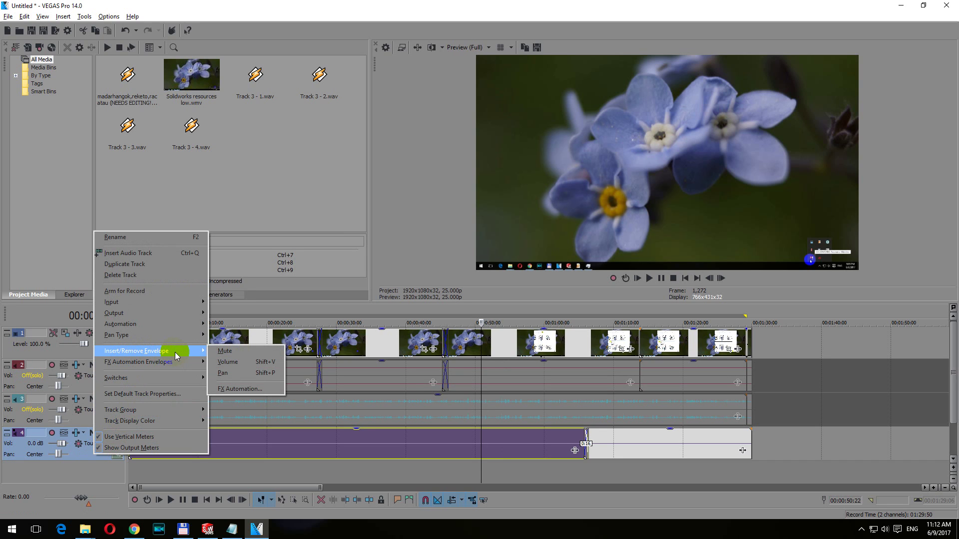
left_click(235, 373)
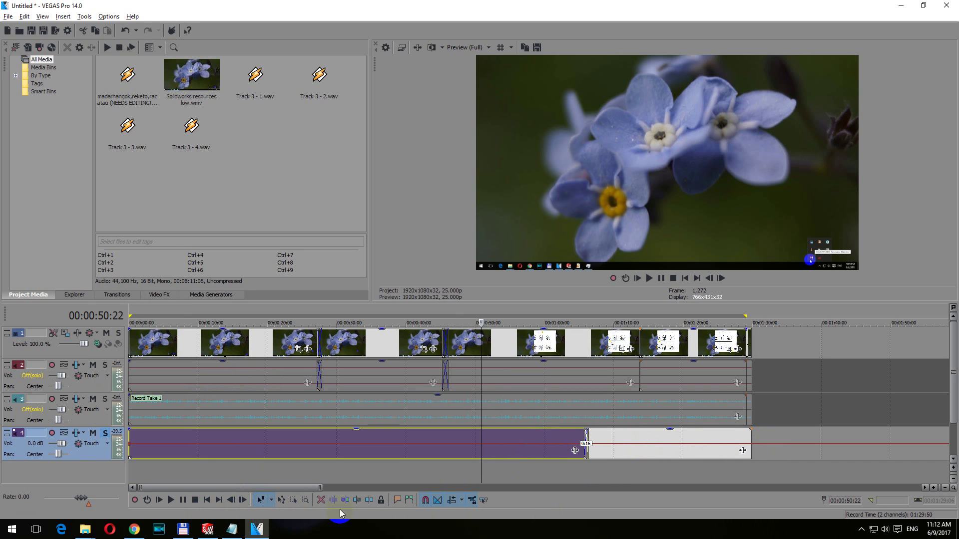
left_click(612, 471)
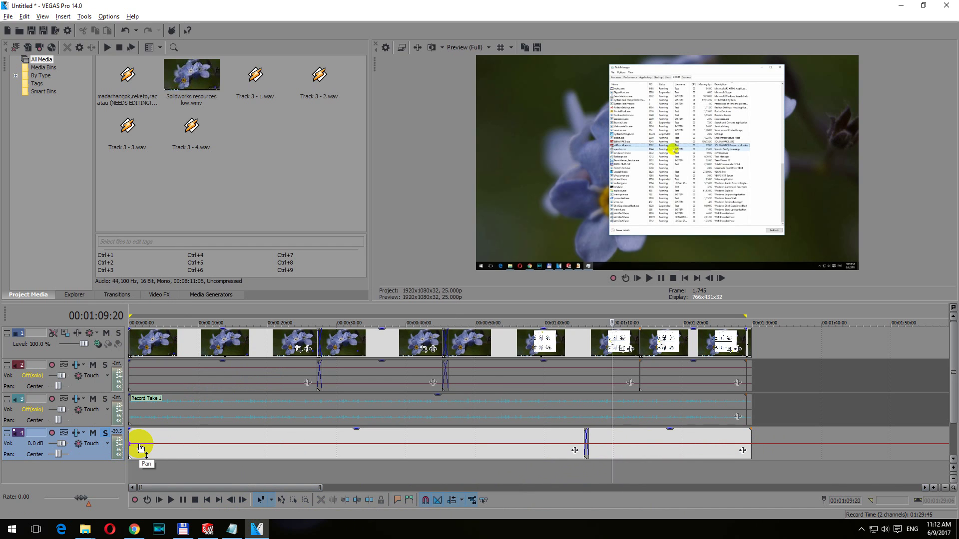
Step: Add six pan points on track 4's envelope between 0:00 and about 0:24
double_click(140, 445)
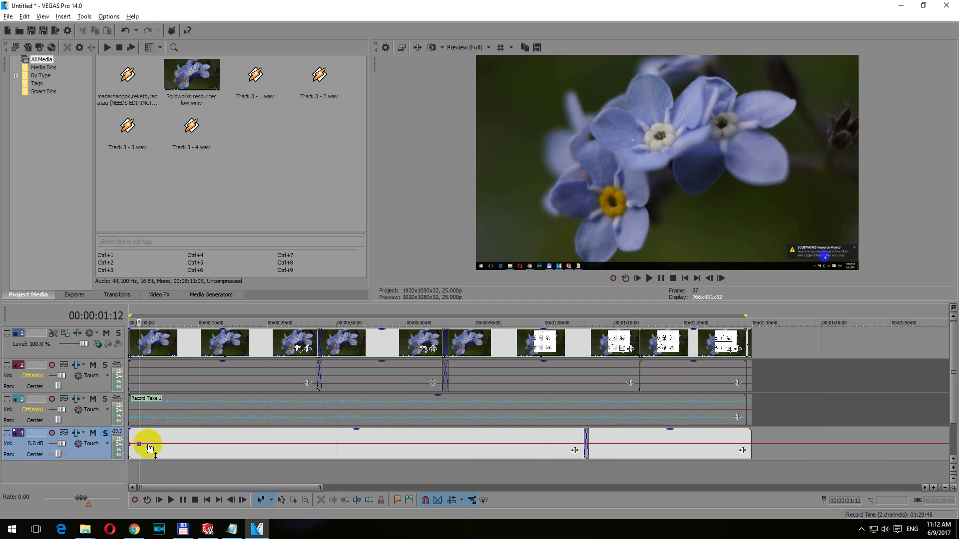
double_click(148, 444)
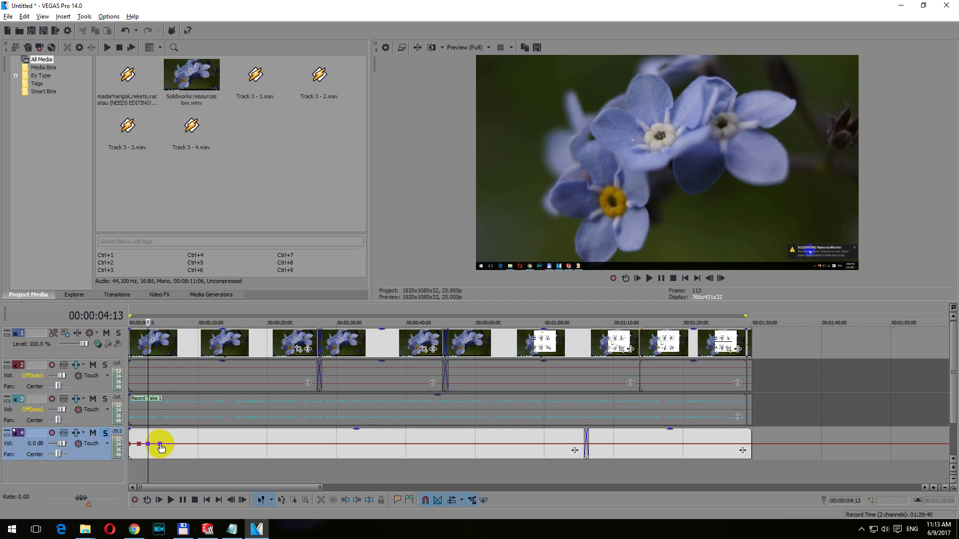
double_click(160, 444)
double_click(184, 445)
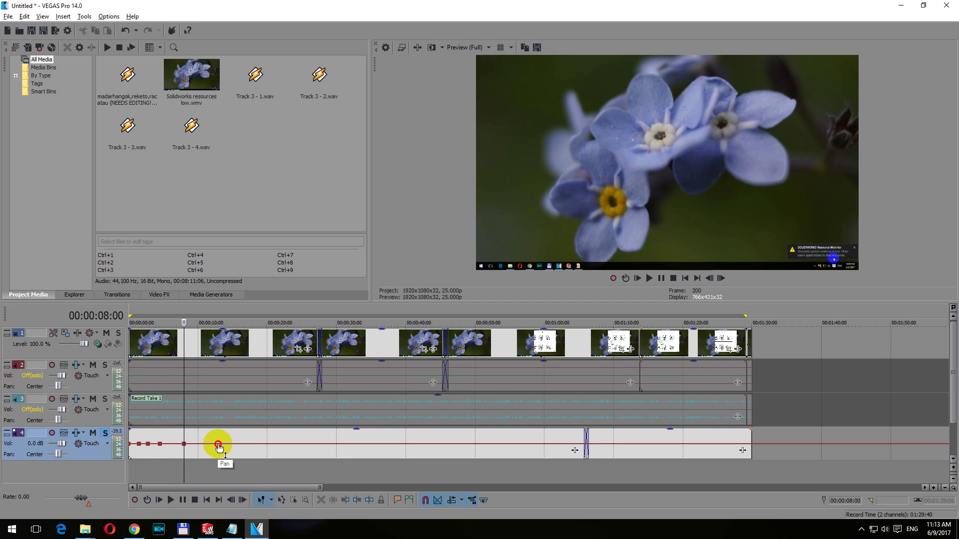
double_click(218, 443)
double_click(258, 443)
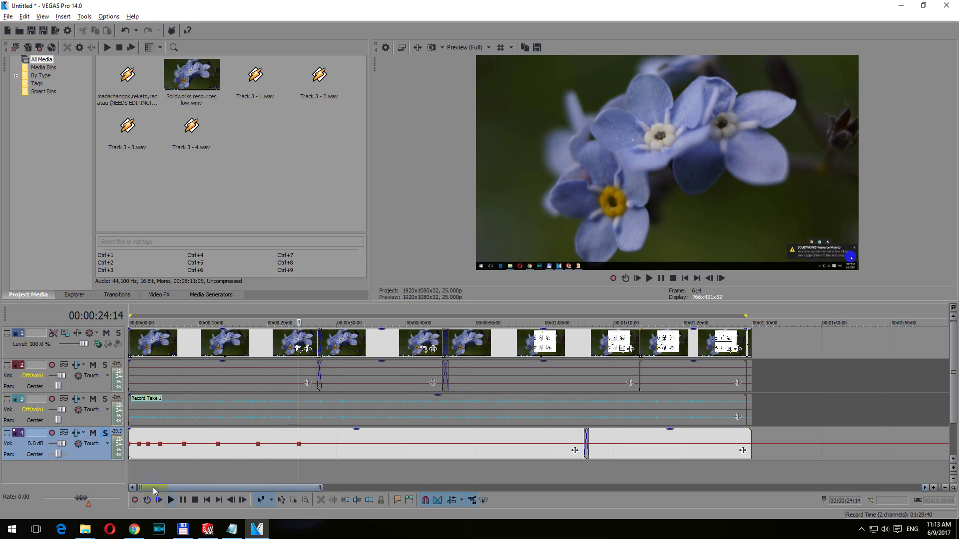
left_click(139, 446)
Step: Drag track 4's pan points alternately to 100% Right and 100% Left, forming a wave
left_click_drag(139, 446, 140, 458)
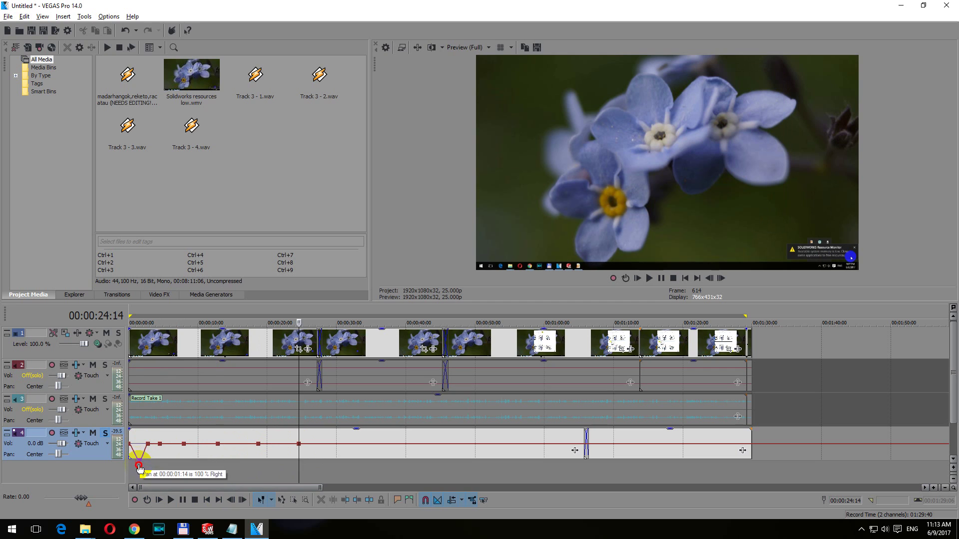
left_click(148, 443)
left_click(149, 431)
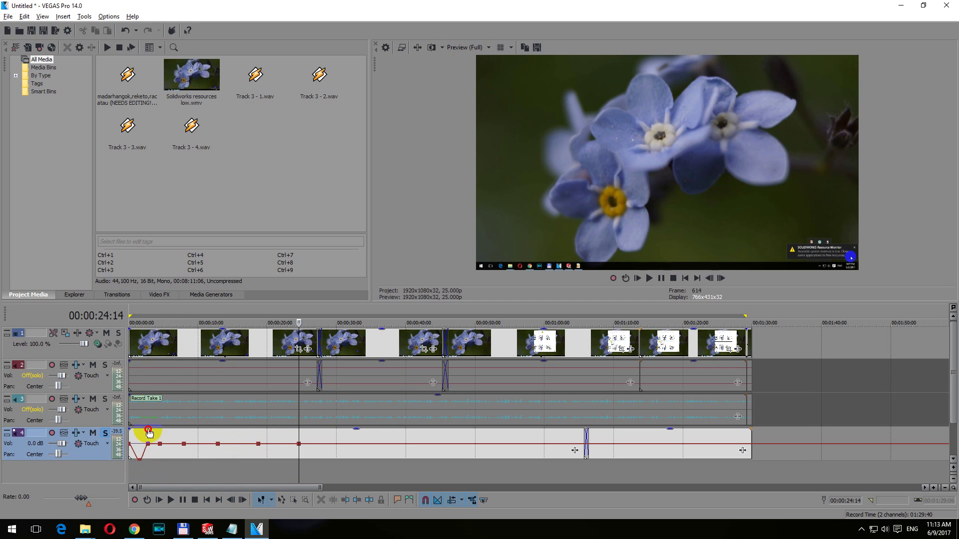
mouse_move(147, 443)
left_mouse_down()
mouse_move(148, 428)
mouse_move(161, 459)
mouse_move(184, 428)
mouse_move(218, 459)
mouse_move(251, 445)
mouse_move(255, 421)
left_mouse_up()
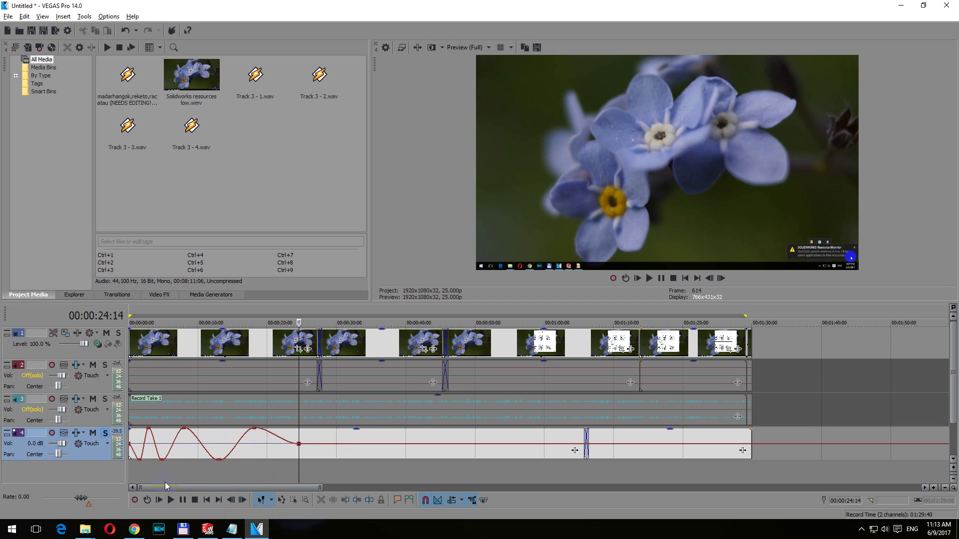
key("ctrl+Home")
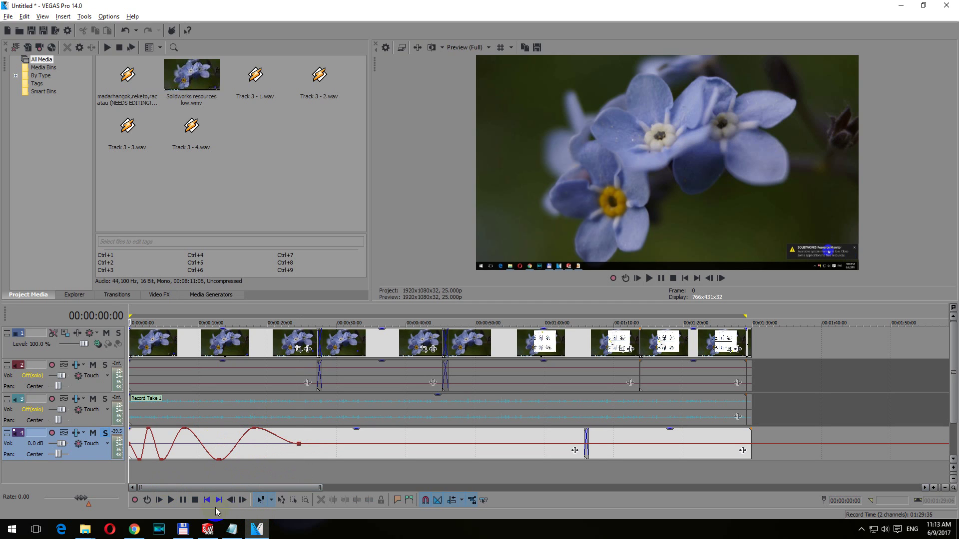
Step: Move the pan troughs to 00:00:08:07 and 00:00:13:10 at 100% Right, then play
left_click(208, 524)
left_click(132, 450)
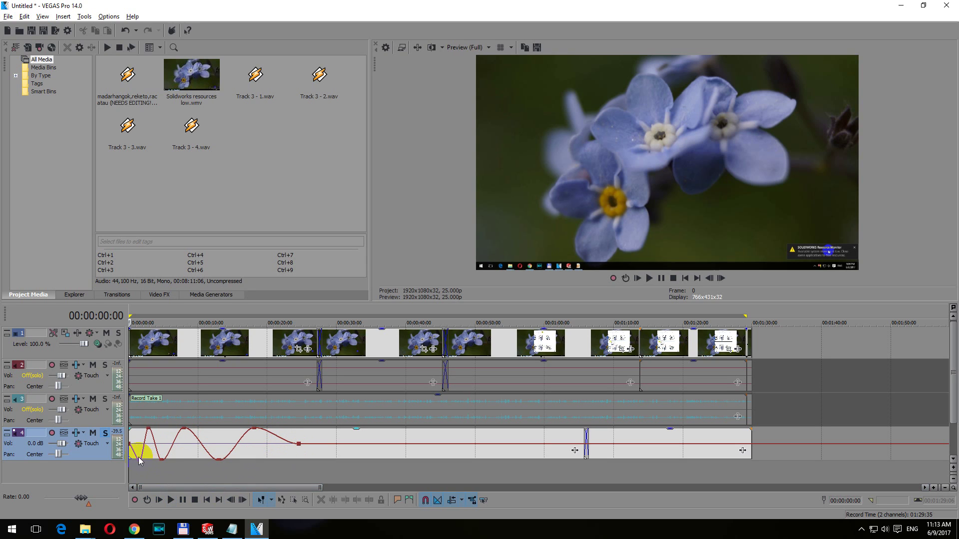
mouse_move(165, 464)
left_mouse_down()
mouse_move(142, 449)
mouse_move(145, 440)
mouse_move(155, 473)
mouse_move(139, 439)
mouse_move(154, 443)
mouse_move(155, 467)
left_mouse_up()
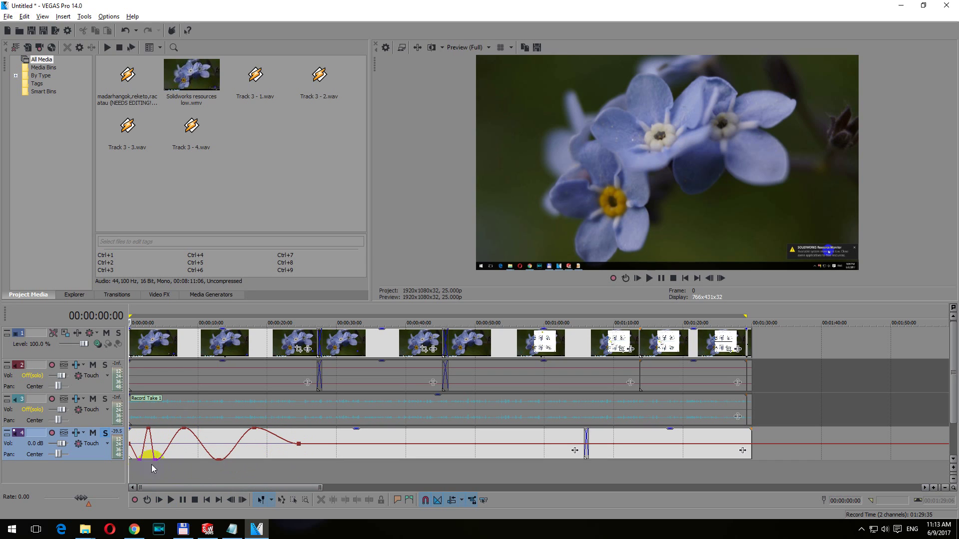
left_click(296, 449)
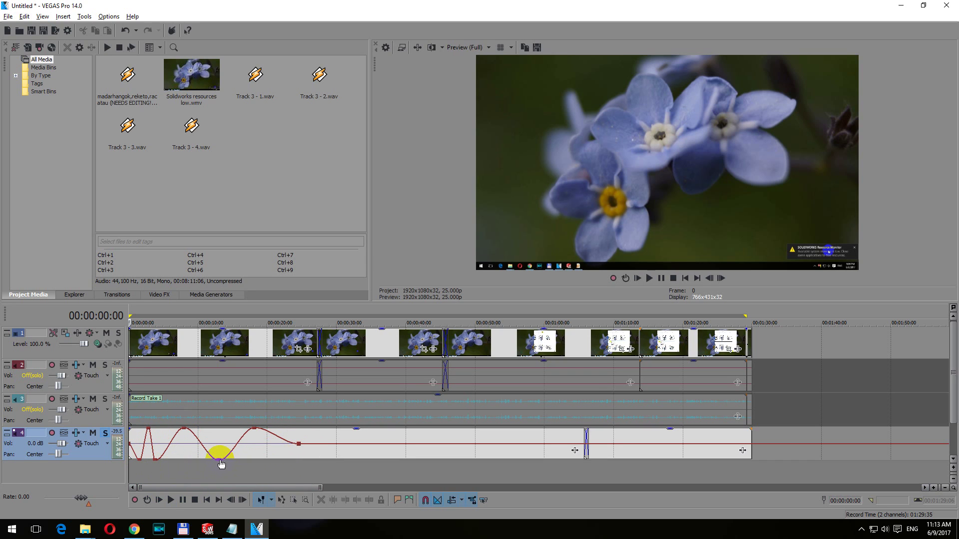
left_click_drag(219, 459, 241, 464)
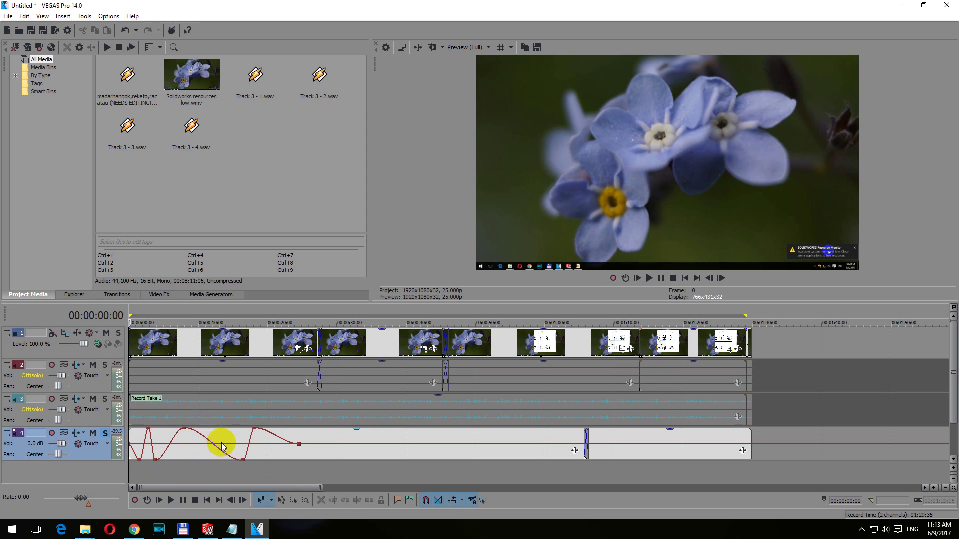
left_click_drag(240, 460, 224, 475)
left_click(171, 500)
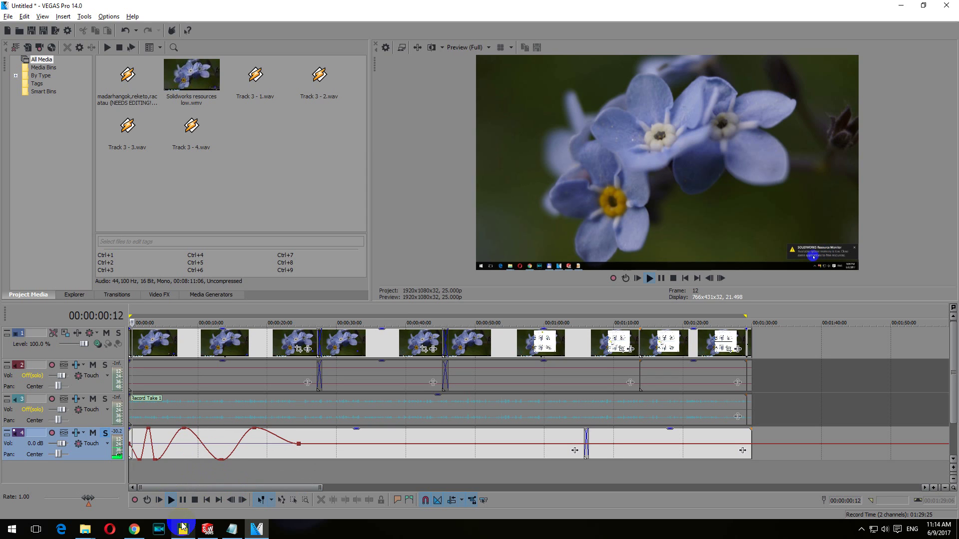
mouse_move(183, 525)
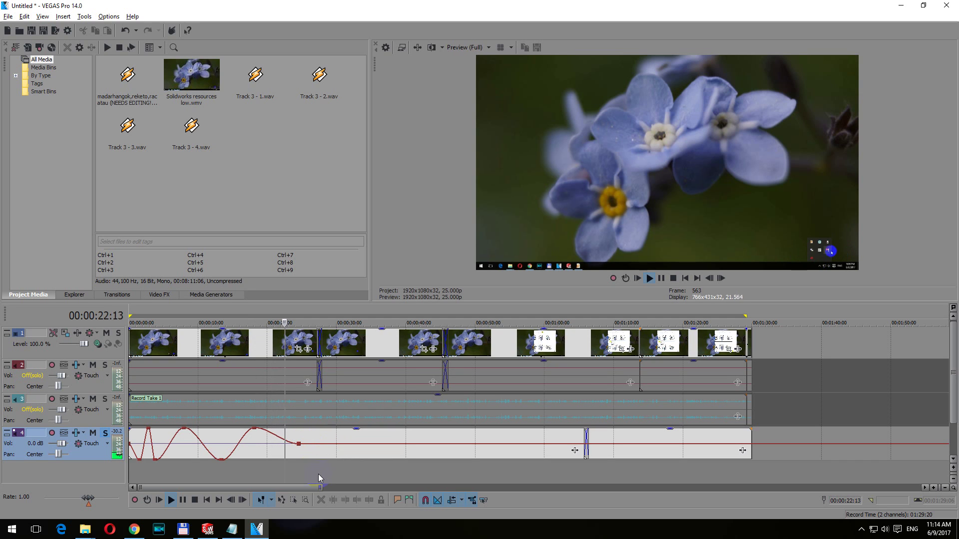
left_click(318, 462)
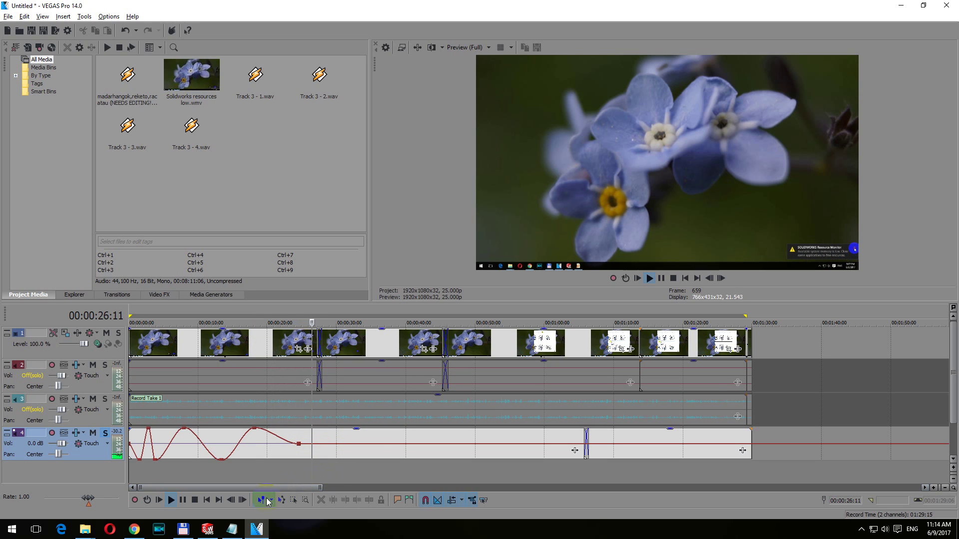
left_click(196, 500)
left_click(299, 444)
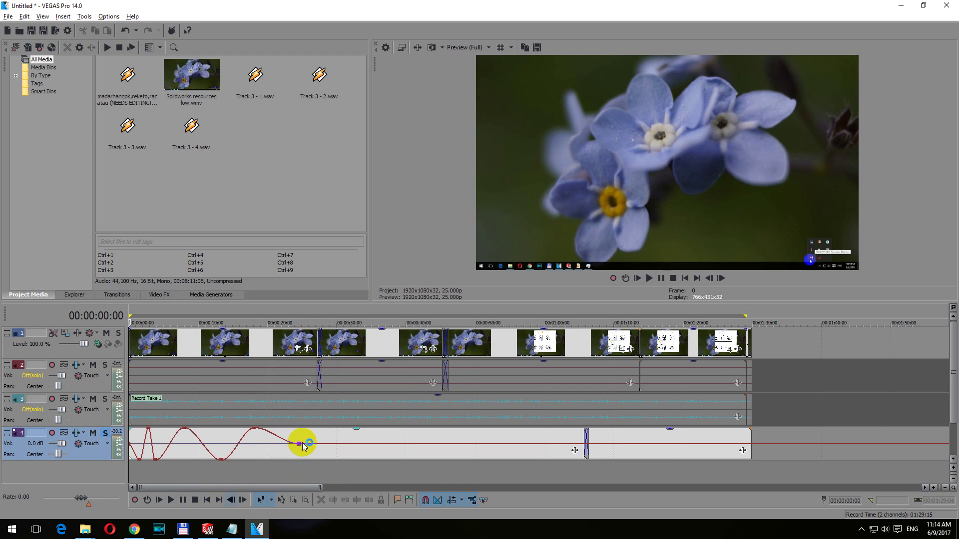
left_click_drag(300, 446, 300, 439)
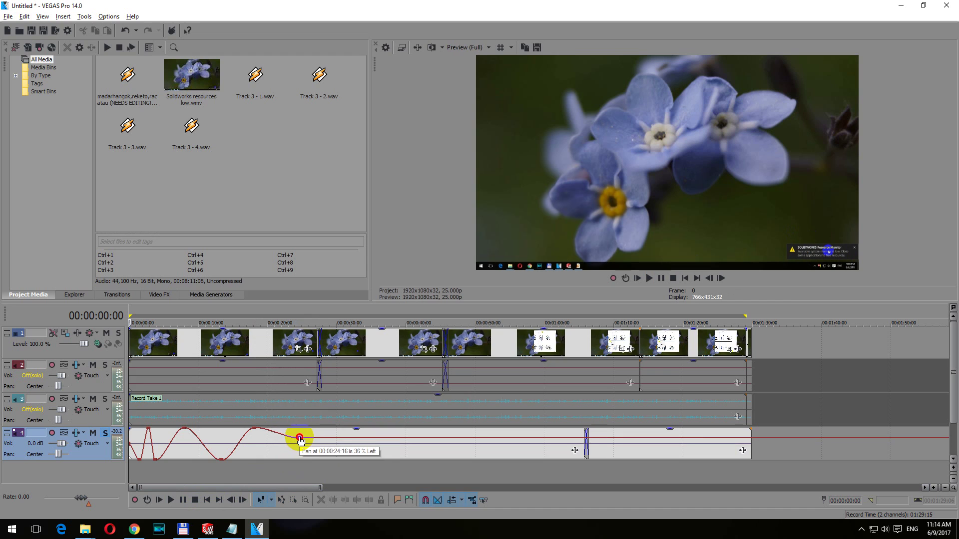
right_click(298, 438)
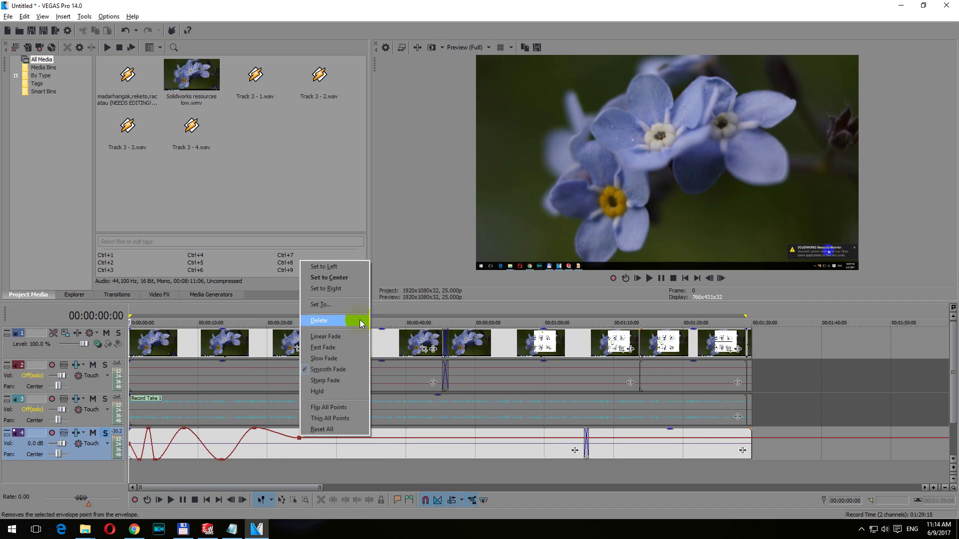
left_click(343, 279)
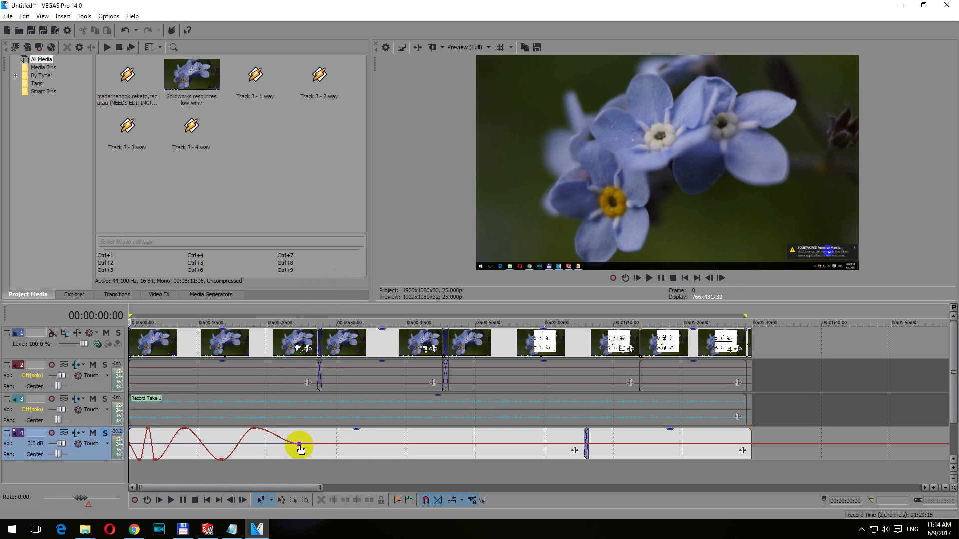
right_click(299, 443)
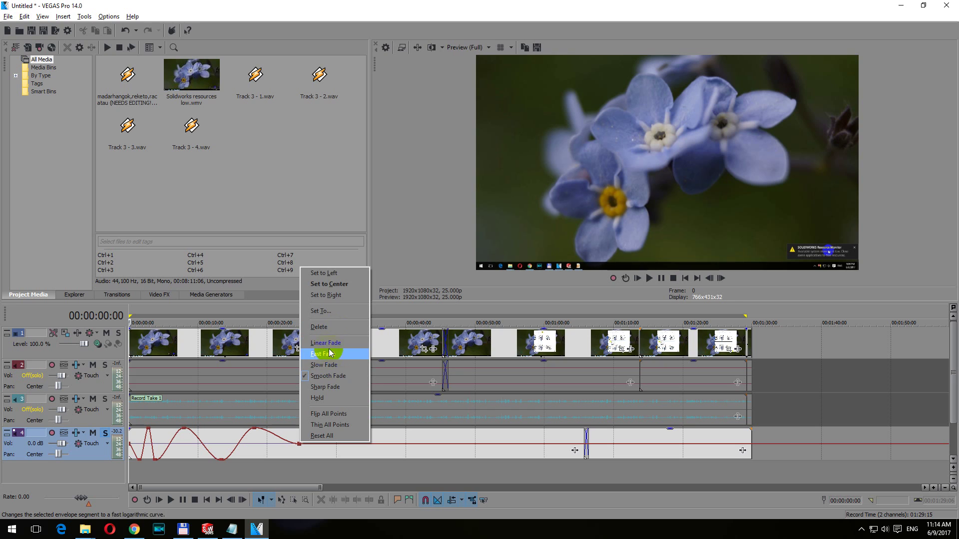
left_click(295, 495)
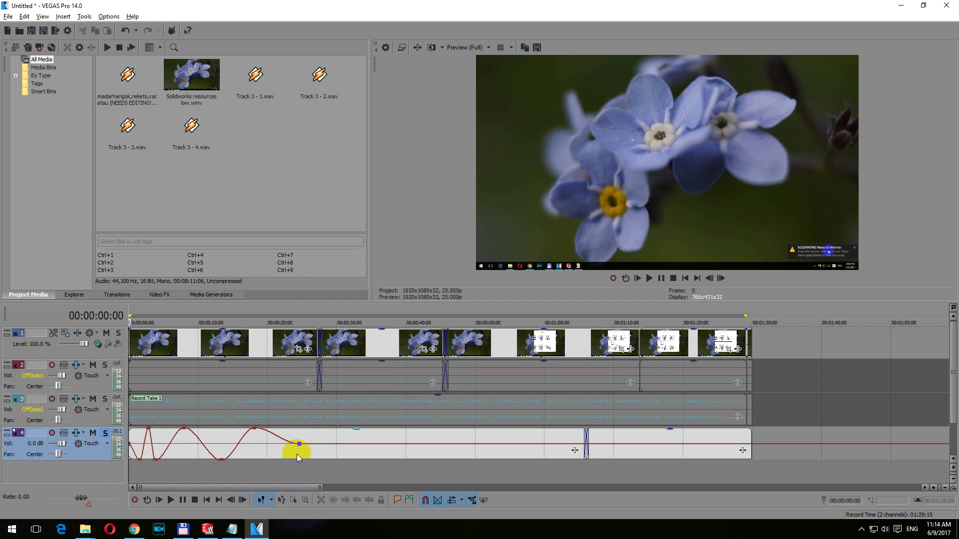
left_click(260, 487)
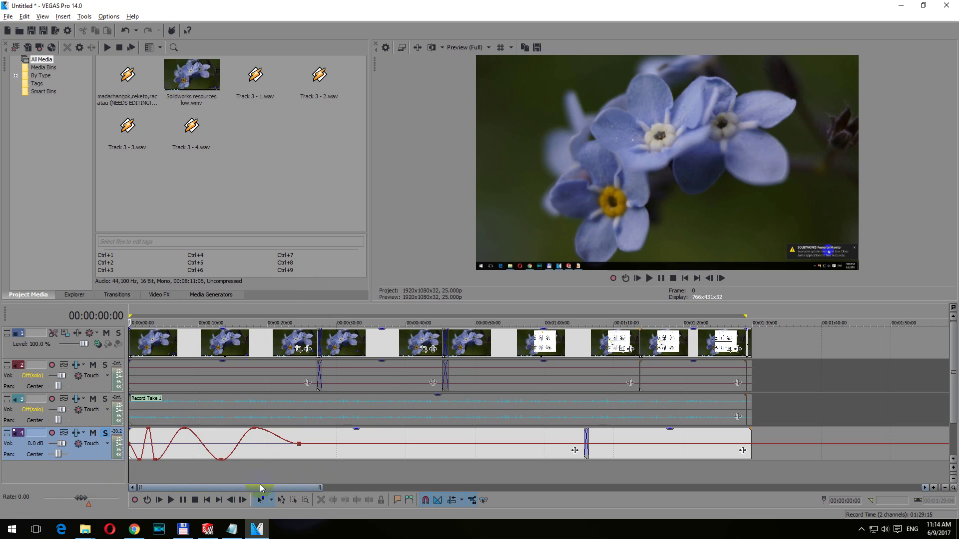
key("p")
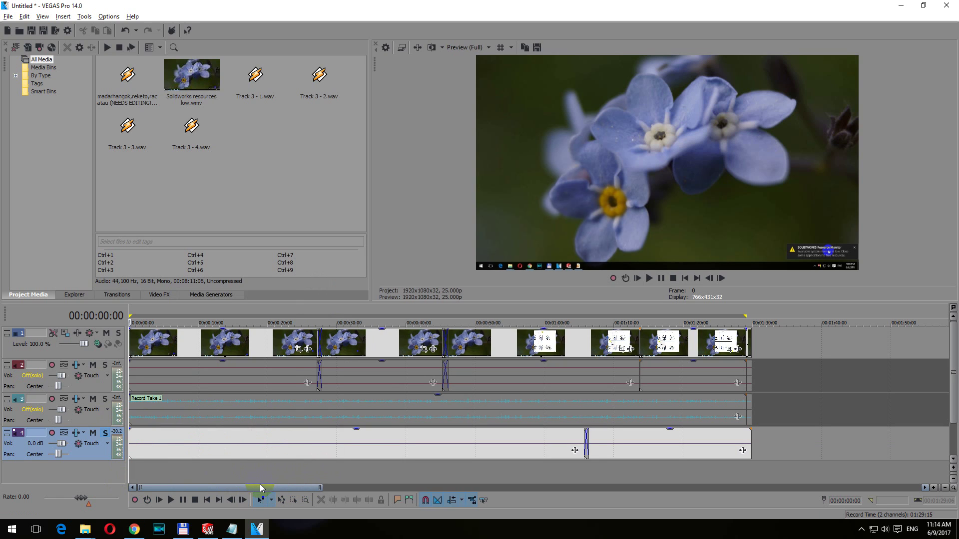
Step: Press P to give track 4 a fresh flat pan envelope centered with no points
key("p")
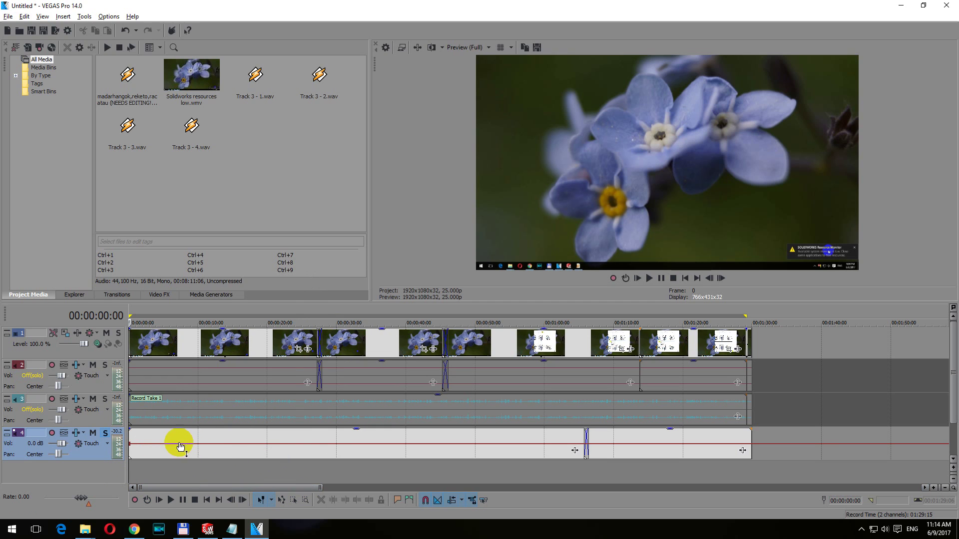